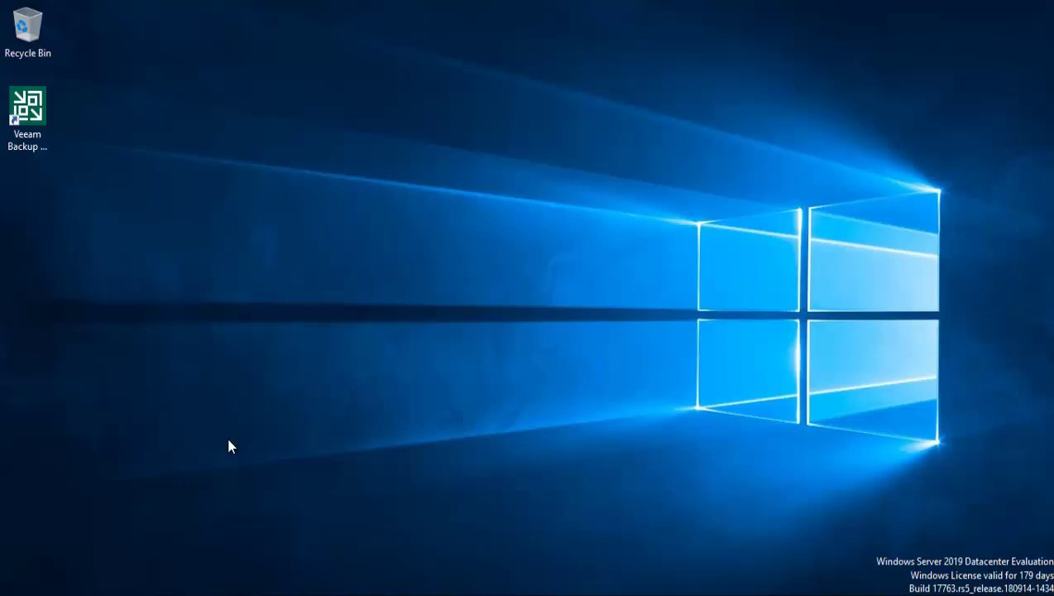
# Open Microsoft SQL Server Management Studio and connect to the VEEAMSQL2016 database engine with Windows Authentication
pyautogui.press('super')
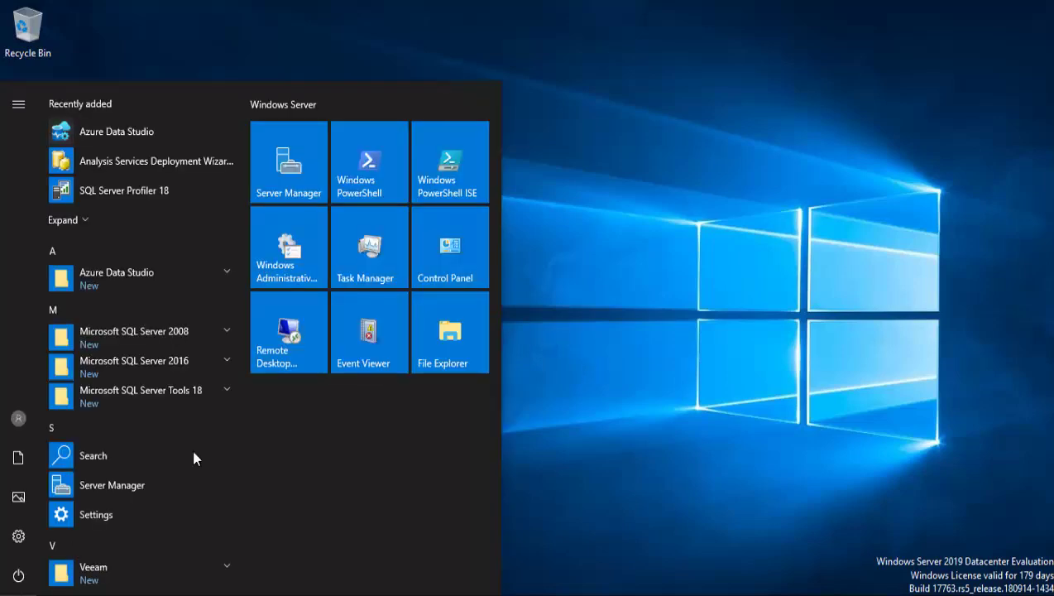
pyautogui.click(229, 392)
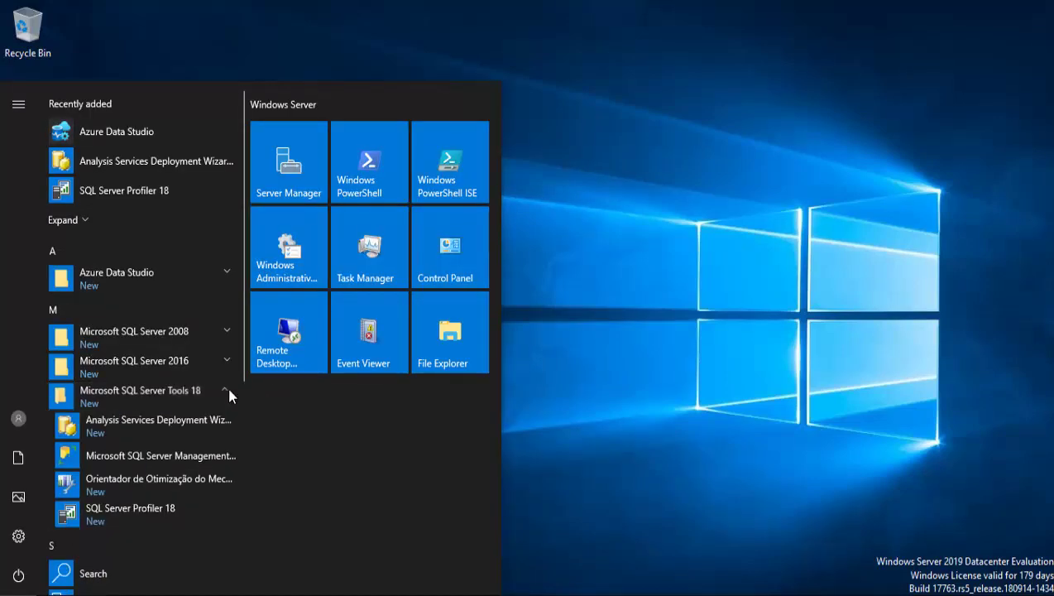
pyautogui.click(141, 455)
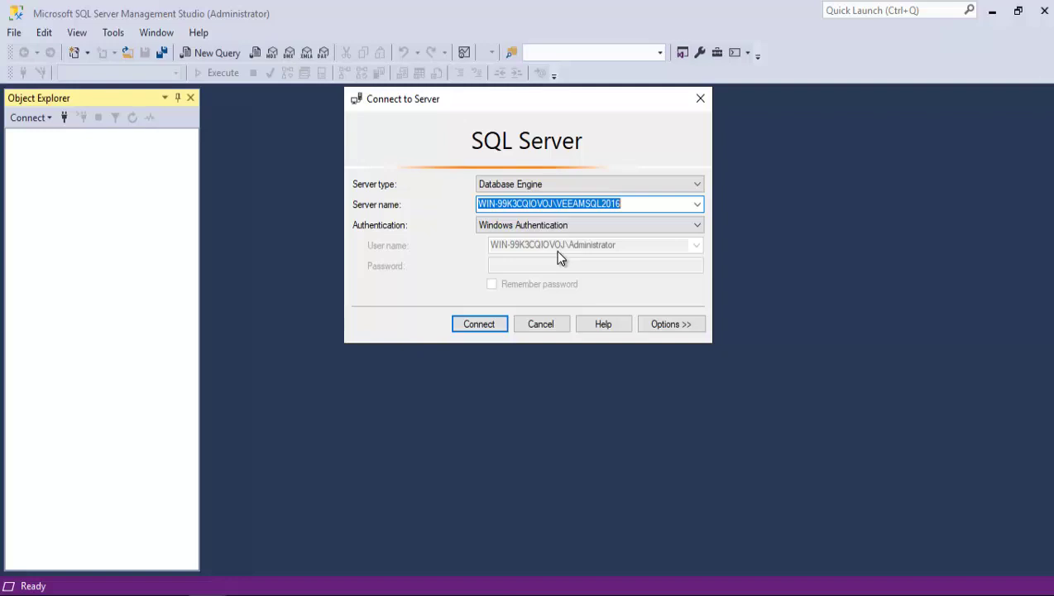
pyautogui.click(481, 325)
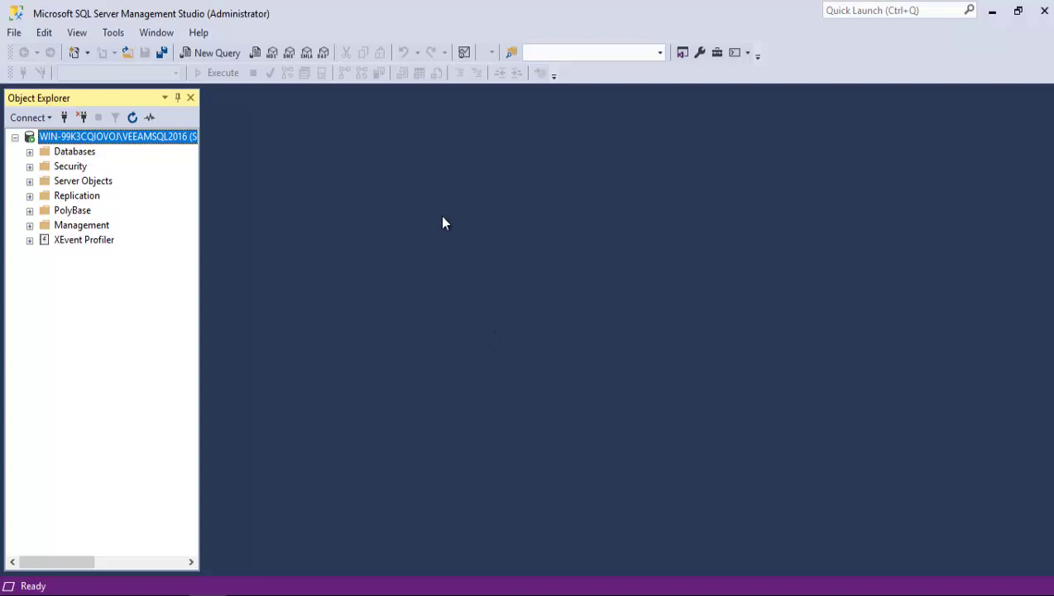
# Expand the server's Security logins and examine the existing sa and Administrator logins
pyautogui.click(30, 167)
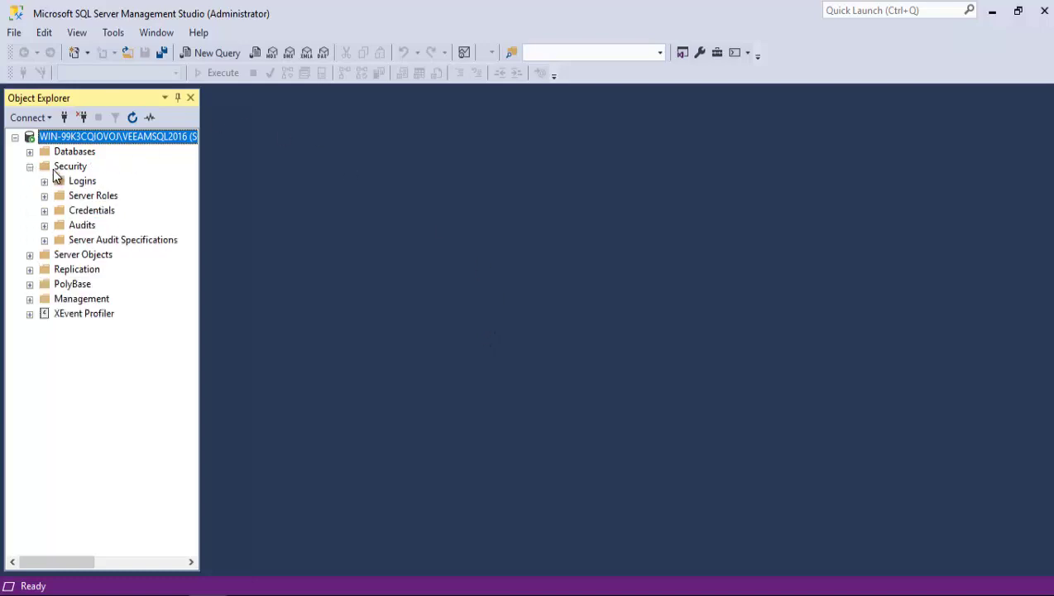
pyautogui.click(59, 180)
pyautogui.click(49, 182)
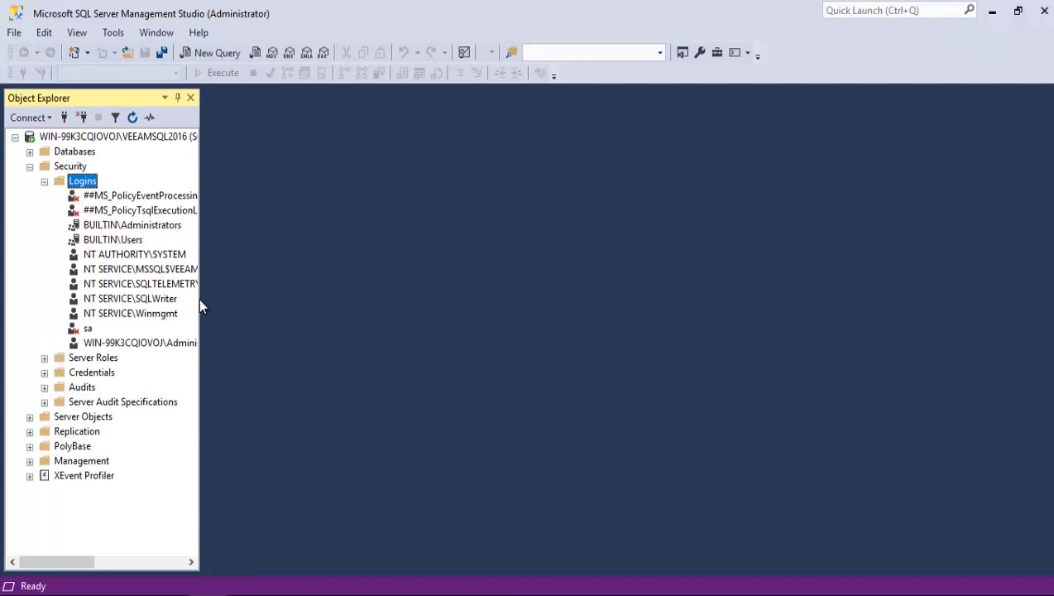
pyautogui.click(86, 331)
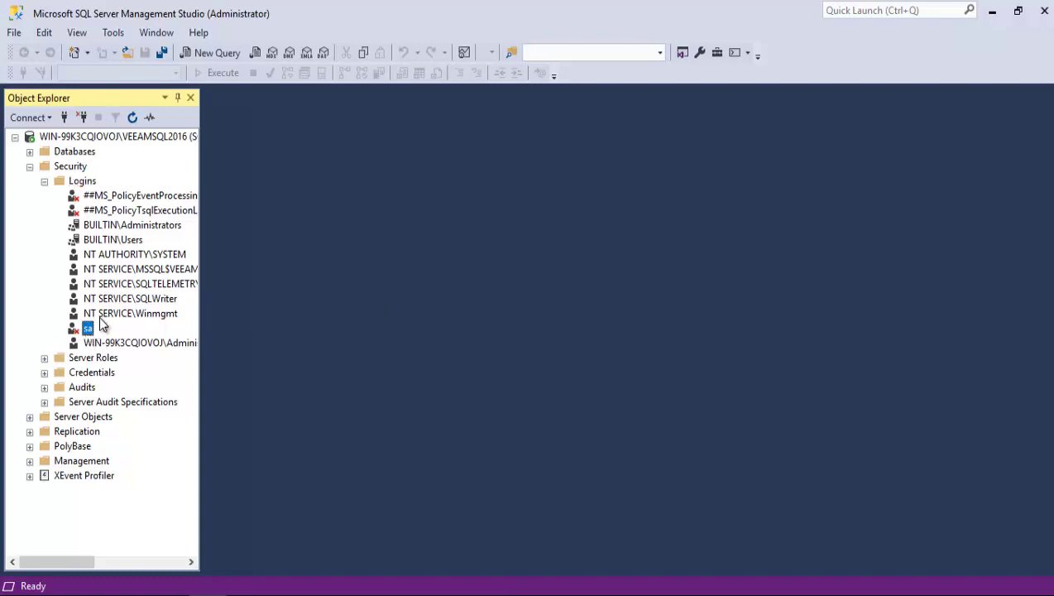
pyautogui.click(144, 344)
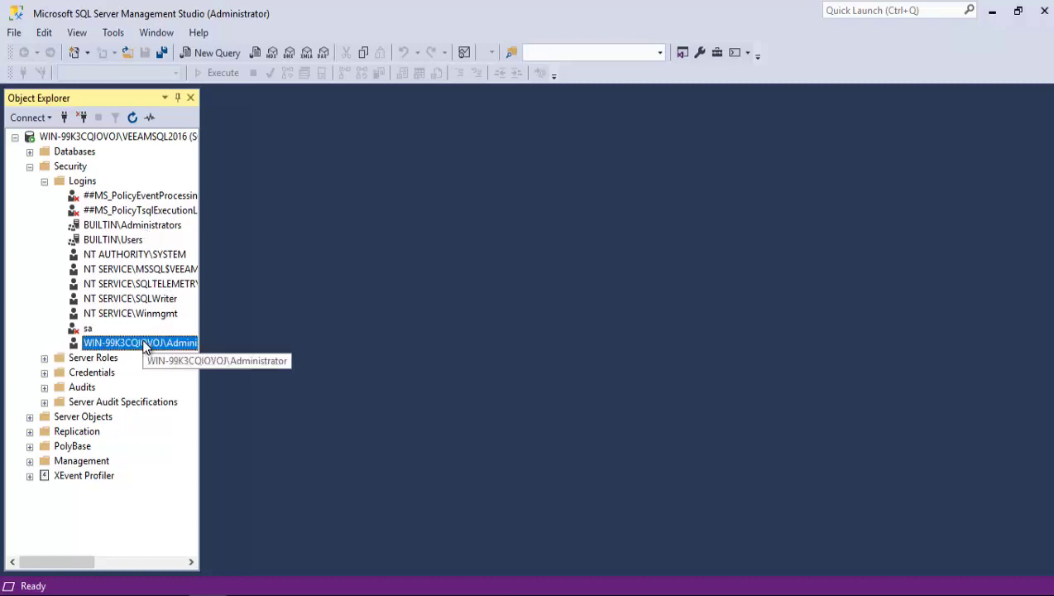
# Start a new server login named zabbix that uses SQL Server authentication
pyautogui.rightClick(86, 181)
pyautogui.click(137, 191)
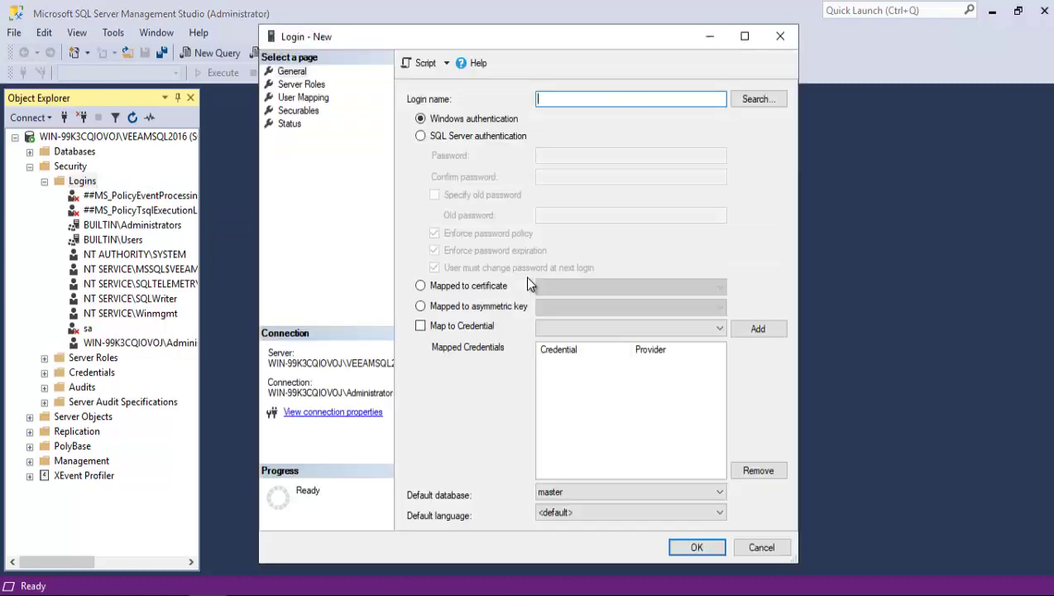
pyautogui.click(470, 138)
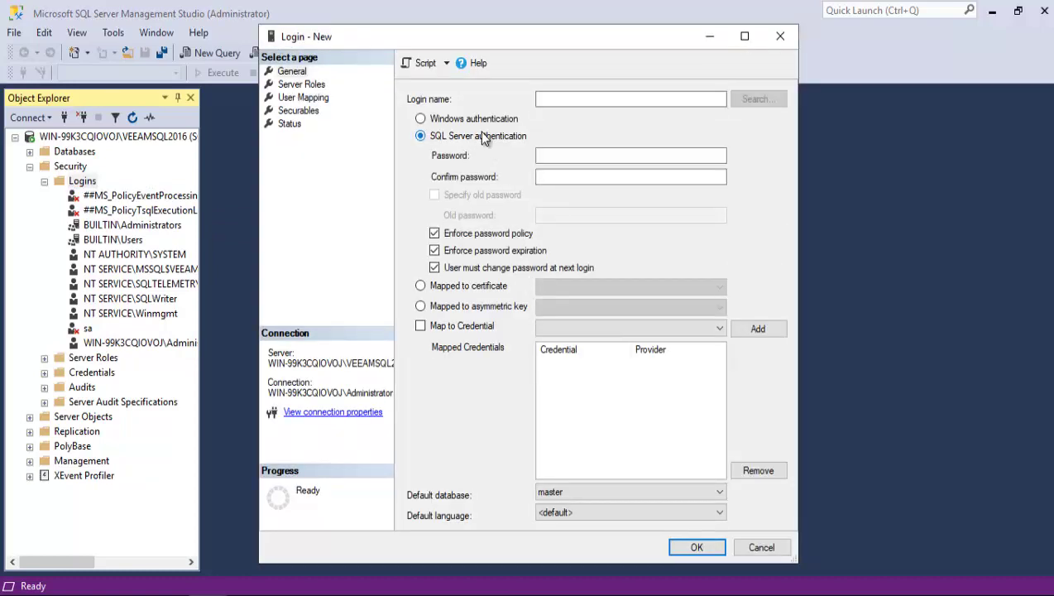
pyautogui.write('zabbix')
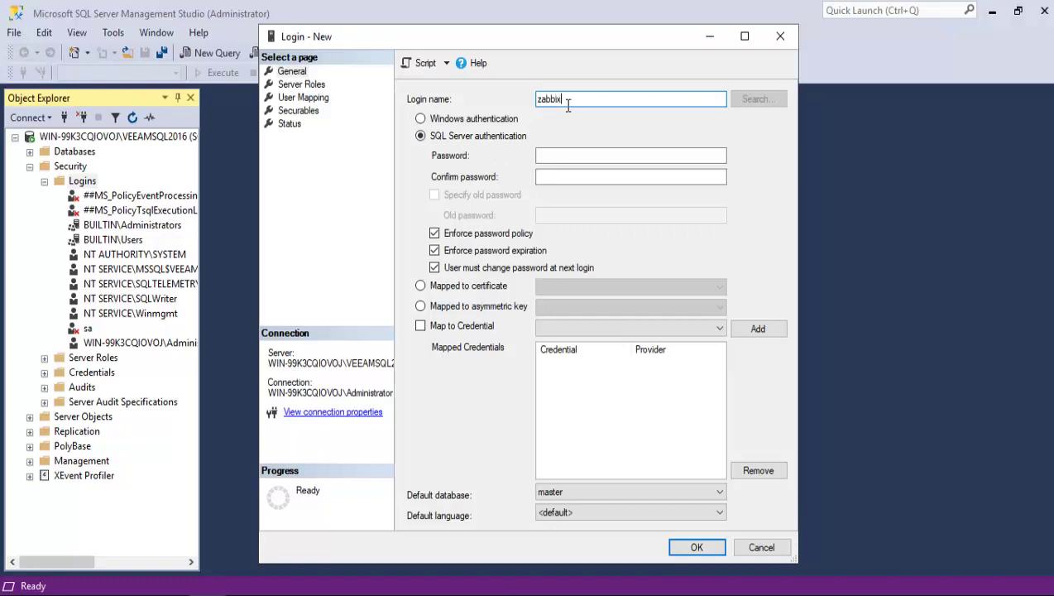
# Enter the password for the zabbix login and repeat it in the confirmation field
pyautogui.click(556, 154)
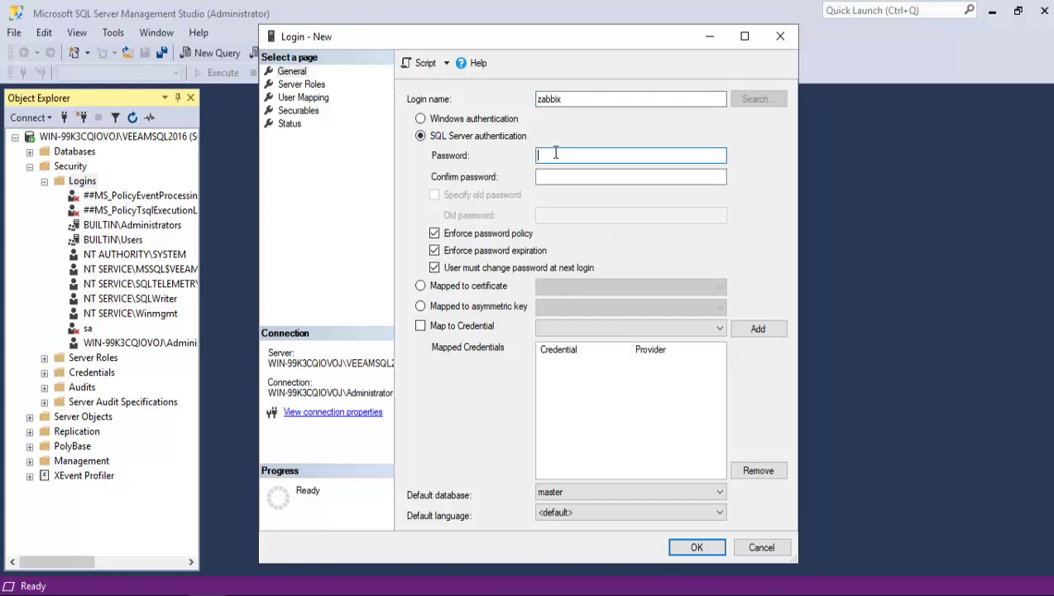
pyautogui.write('***********')
pyautogui.press('BackSpace')
pyautogui.press('BackSpace')
pyautogui.press('BackSpace')
pyautogui.press('BackSpace')
pyautogui.press('BackSpace')
pyautogui.press('BackSpace')
pyautogui.press('BackSpace')
pyautogui.press('BackSpace')
pyautogui.press('BackSpace')
pyautogui.press('BackSpace')
pyautogui.press('BackSpace')
pyautogui.write('**************')
pyautogui.press('Tab')
pyautogui.write('*********')
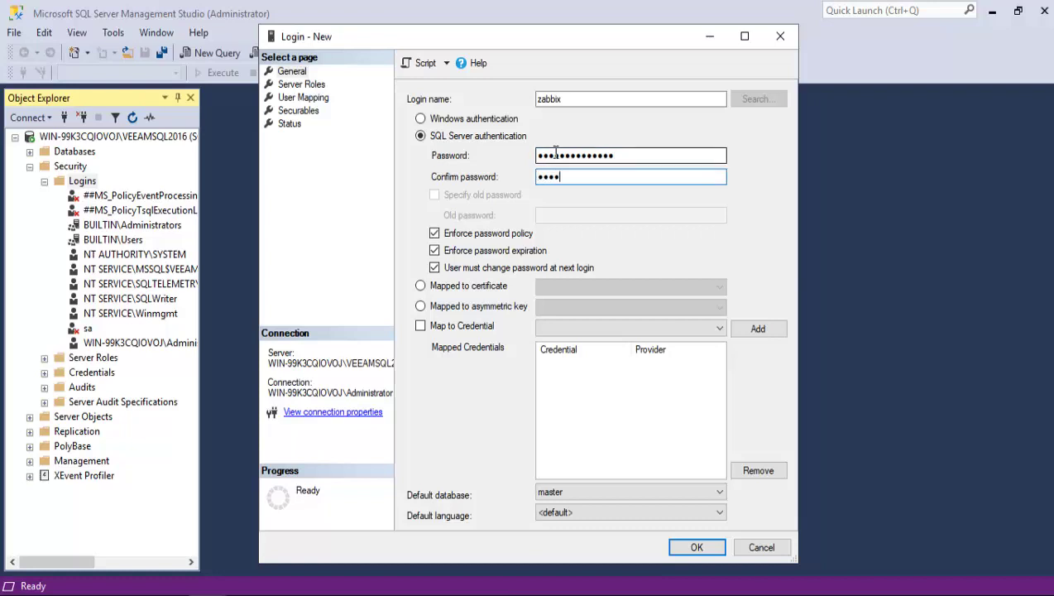
pyautogui.write('*****')
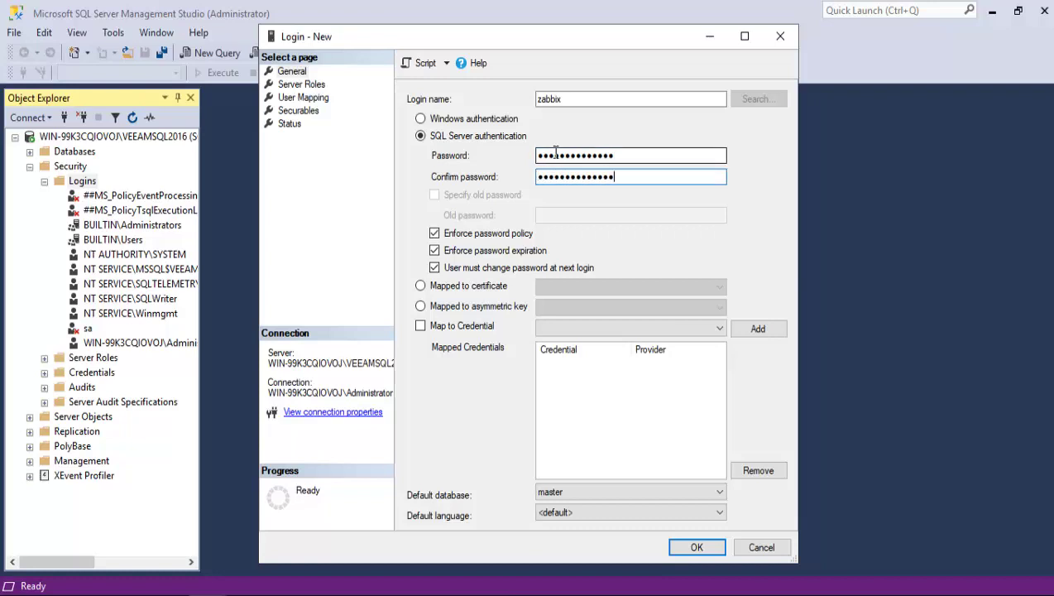